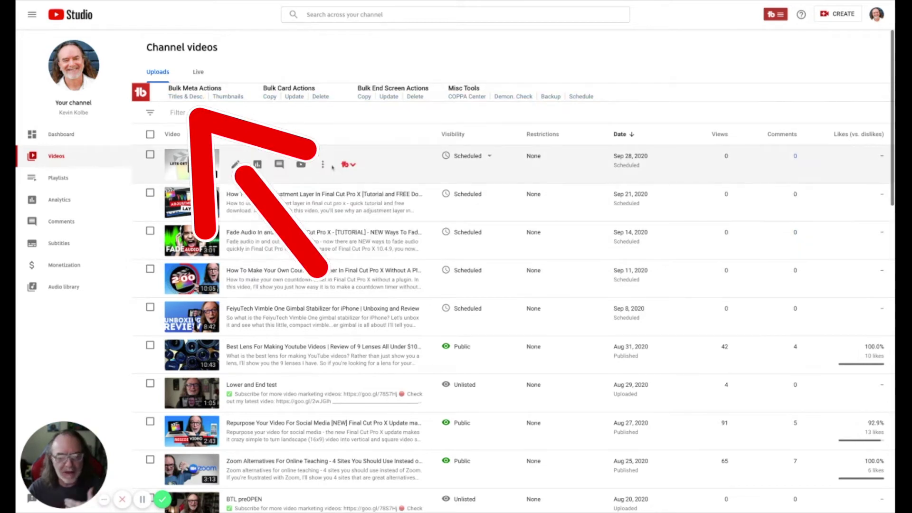
Set up a Titles & Desc. find-and-replace swapping the youtuberesourcehub link for the resources link
left_click(185, 97)
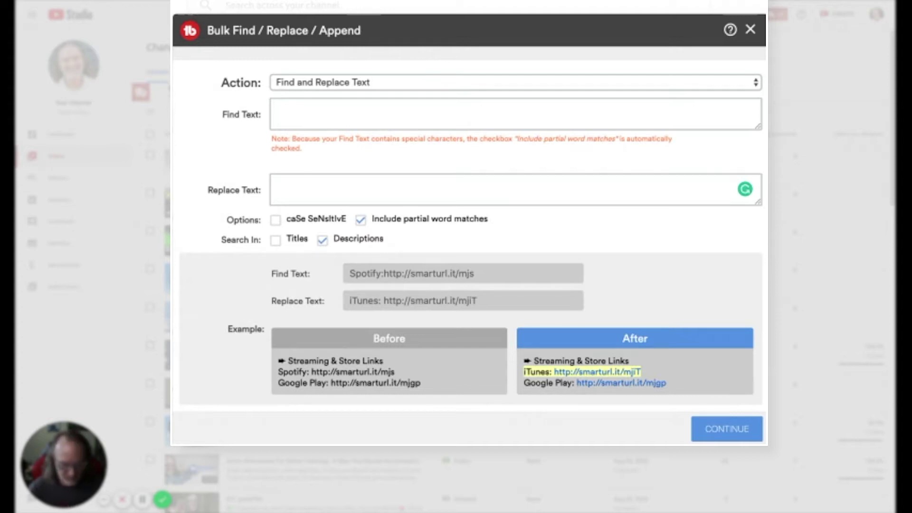
left_click(574, 114)
type("https://kevinkolbe.com/youtuberesourcehub")
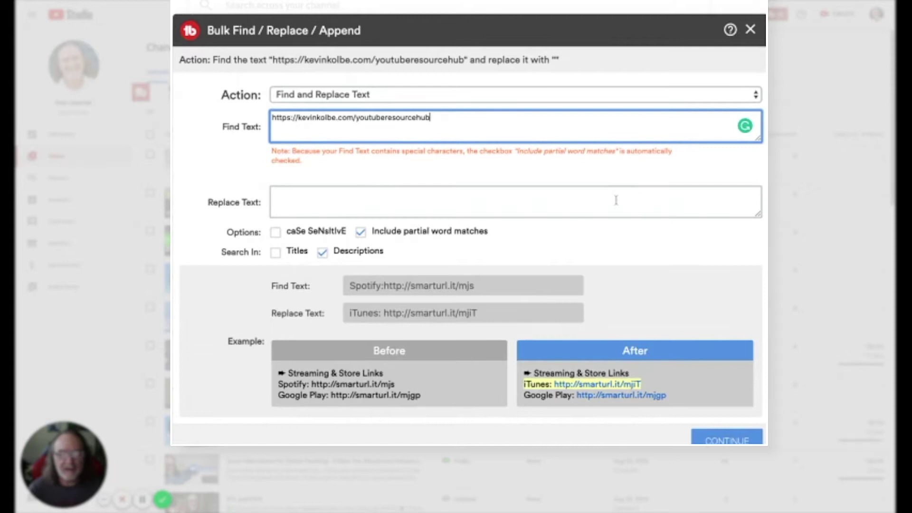
left_click(572, 198)
type("https://www.kevinkolbe.com/resources")
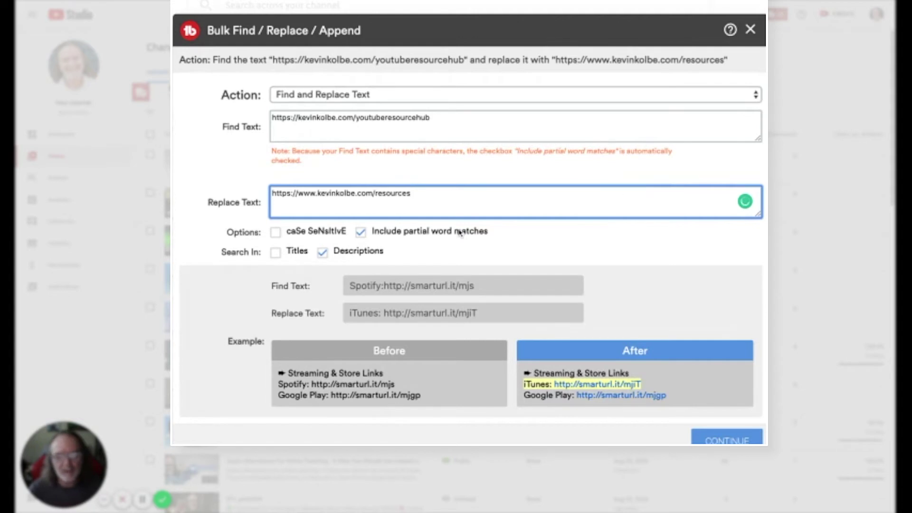
left_click(726, 439)
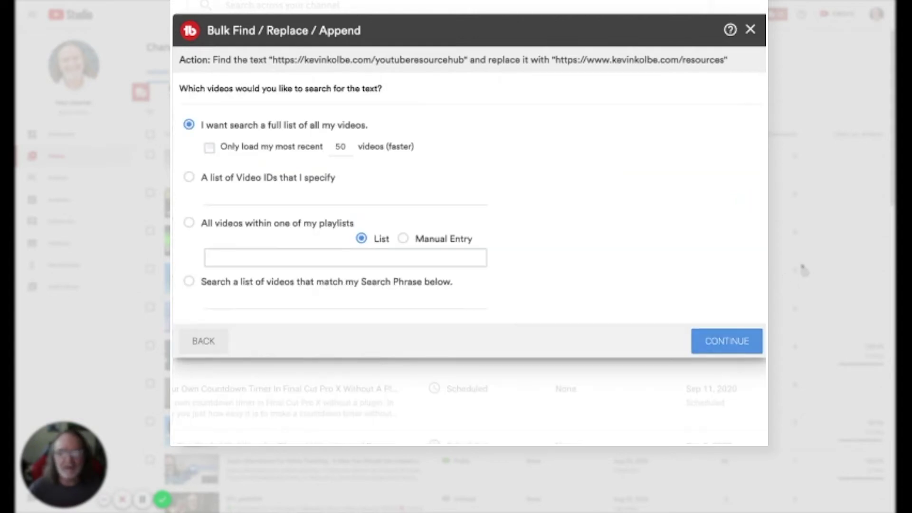
Search the full list of videos for the old youtuberesourcehub link and select all 44 results
left_click(746, 345)
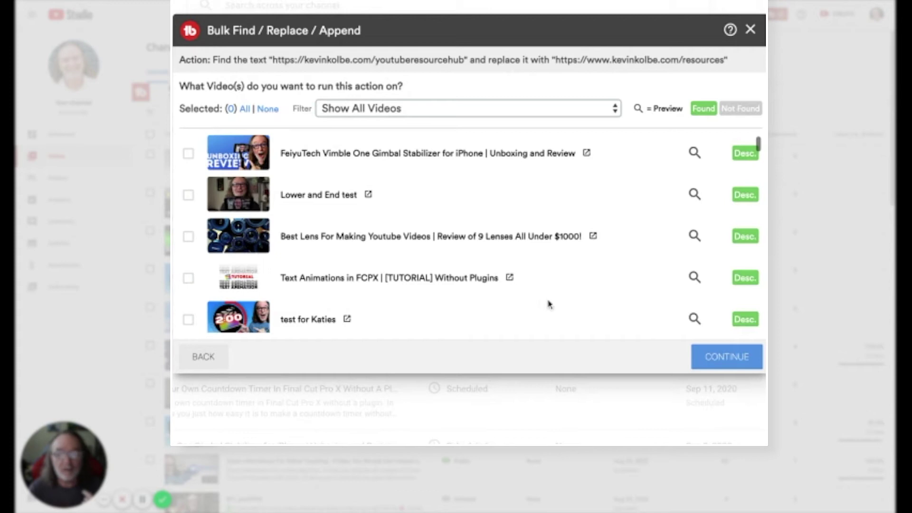
scroll(492, 295, "down", 3)
scroll(492, 295, "down", 2)
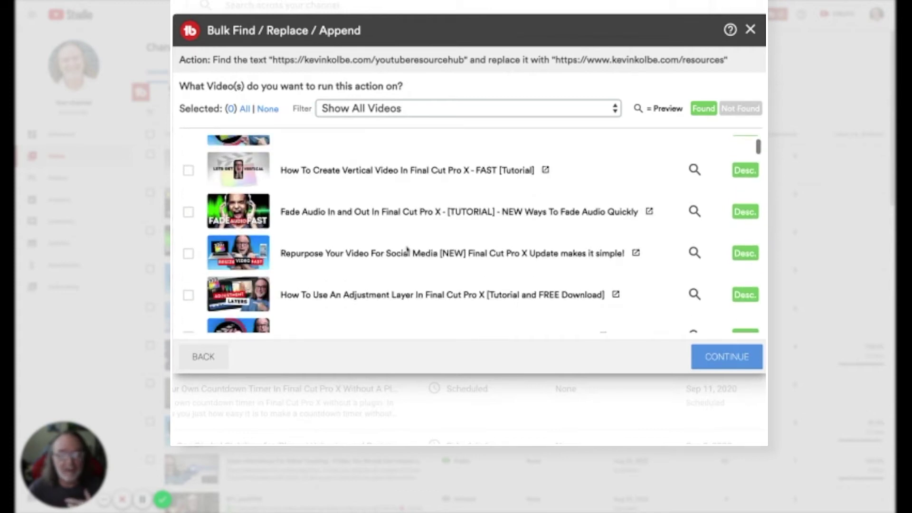
scroll(492, 295, "down", 2)
scroll(409, 254, "up", 10)
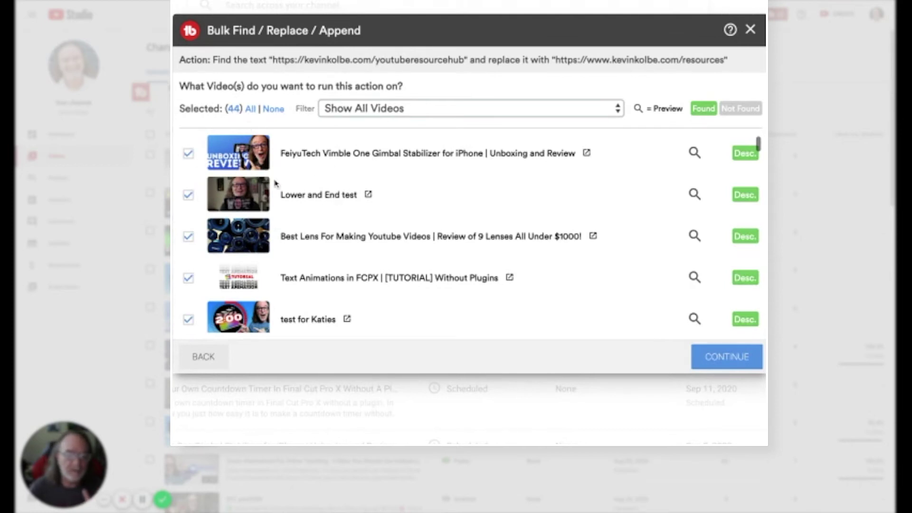
Confirm and start the link replacement across the 44 videos
left_click(723, 359)
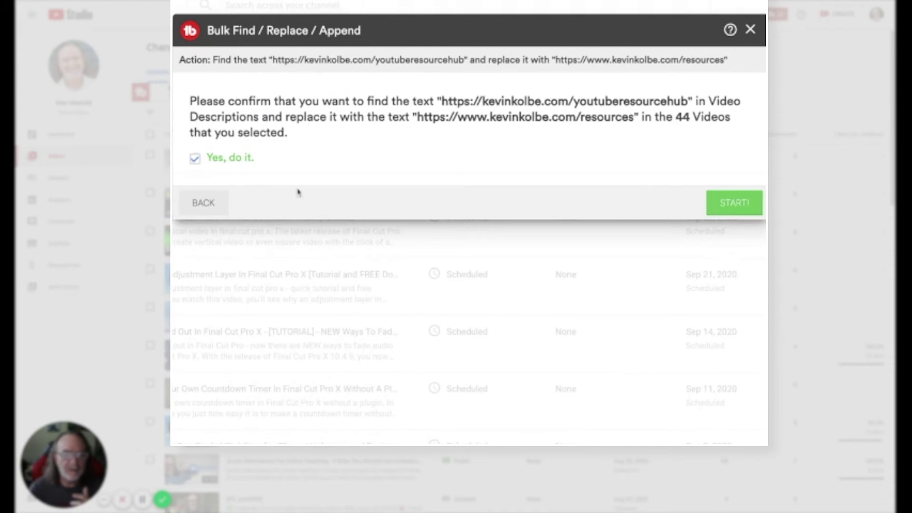
left_click(720, 206)
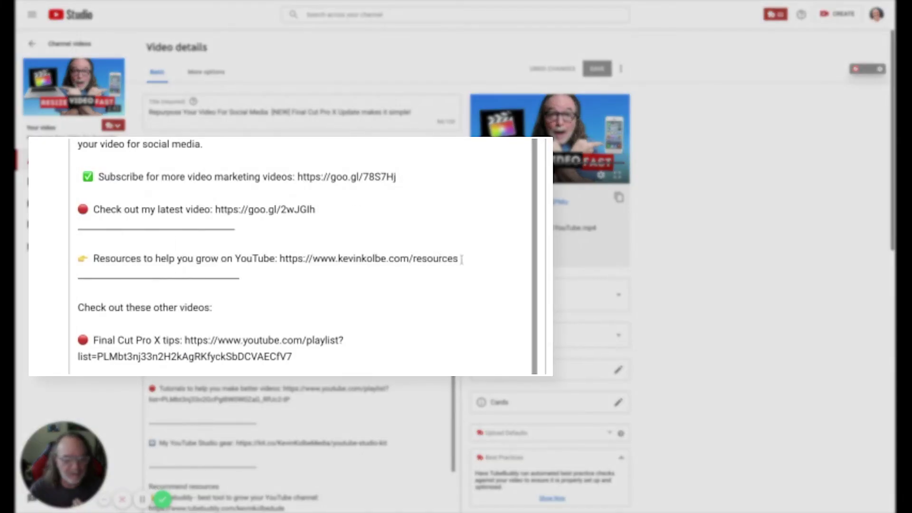
left_click_drag(461, 259, 271, 259)
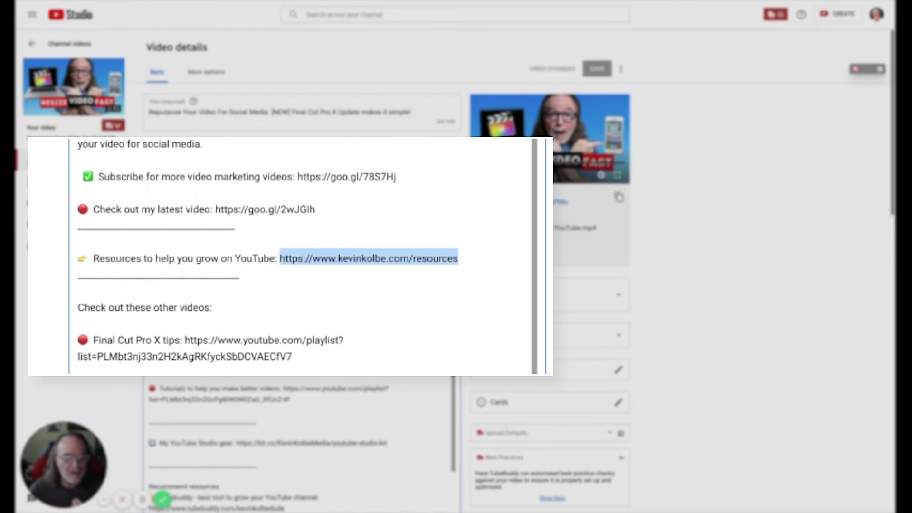